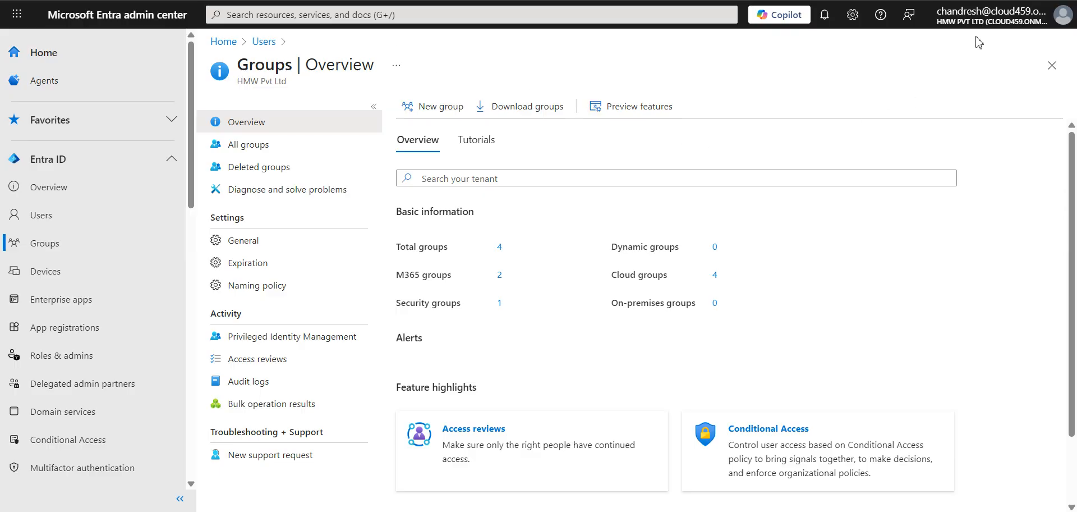
Step: Open the list of security groups from the tenant's Groups overview
left_click(1044, 22)
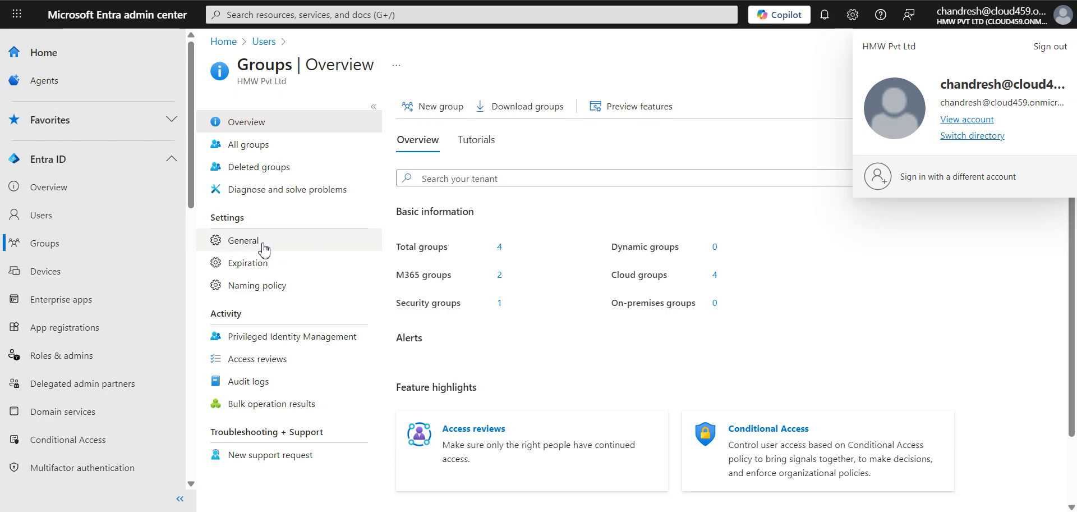
left_click(499, 302)
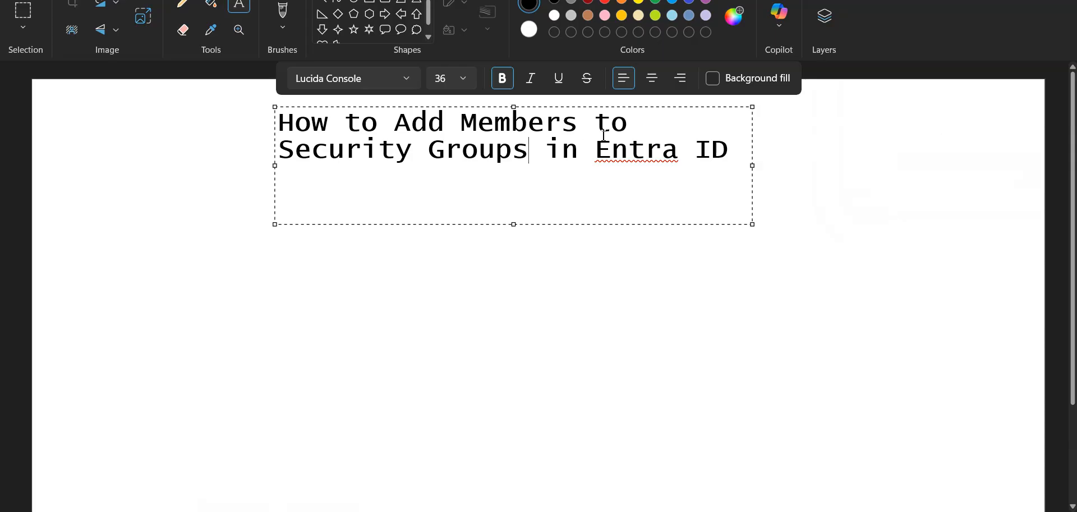
Step: Highlight the words "Security Groups" in the Paint title text and return to the Entra All groups page
left_click(526, 157)
left_click_drag(501, 158, 273, 144)
mouse_move(252, 508)
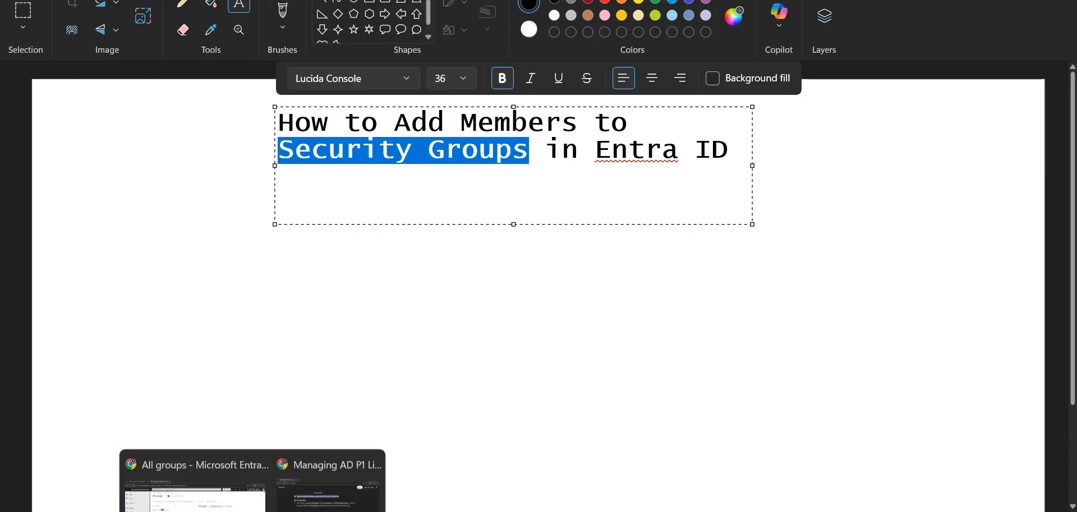
left_click(244, 452)
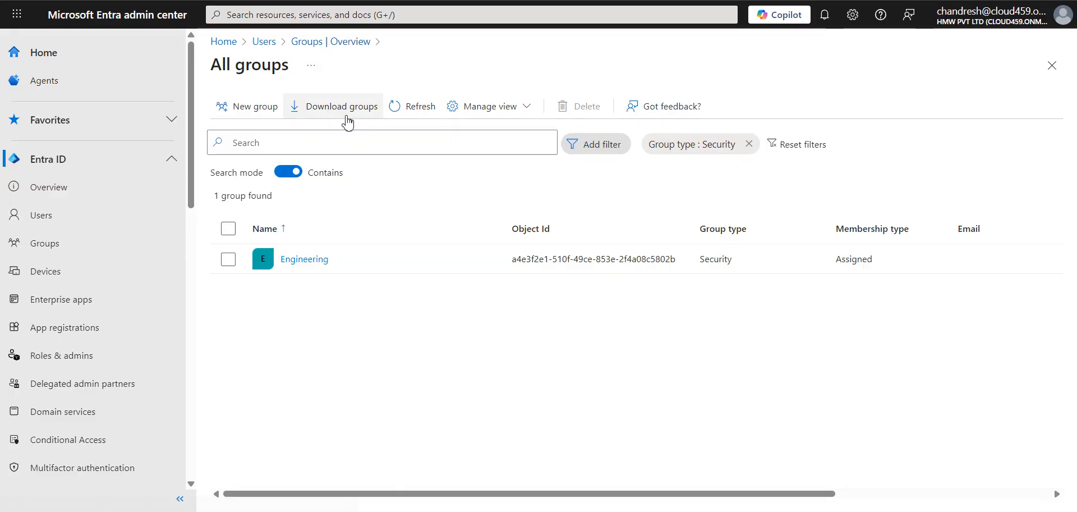
Step: Open the member list of the Engineering security group and start adding members
left_click(288, 261)
left_click(287, 259)
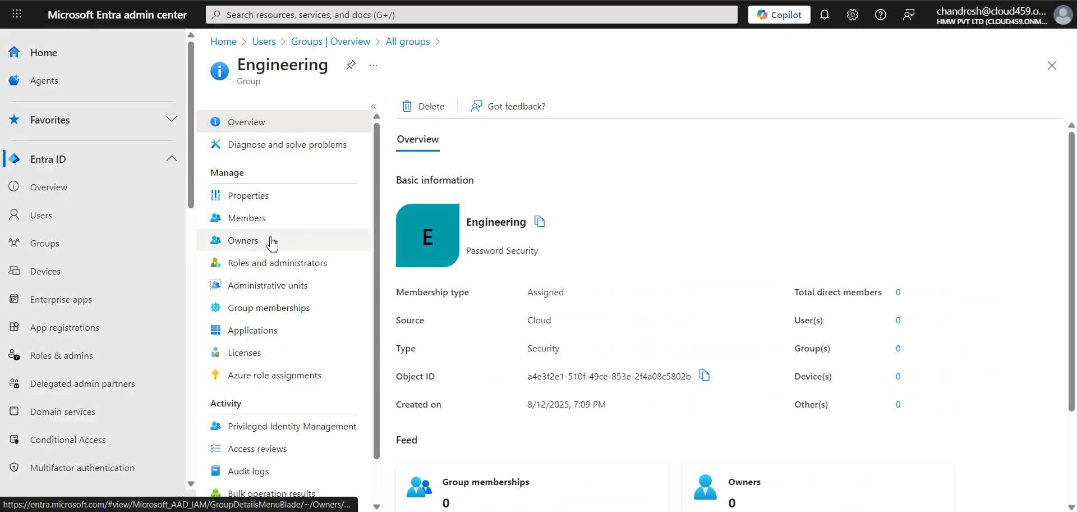
left_click(257, 219)
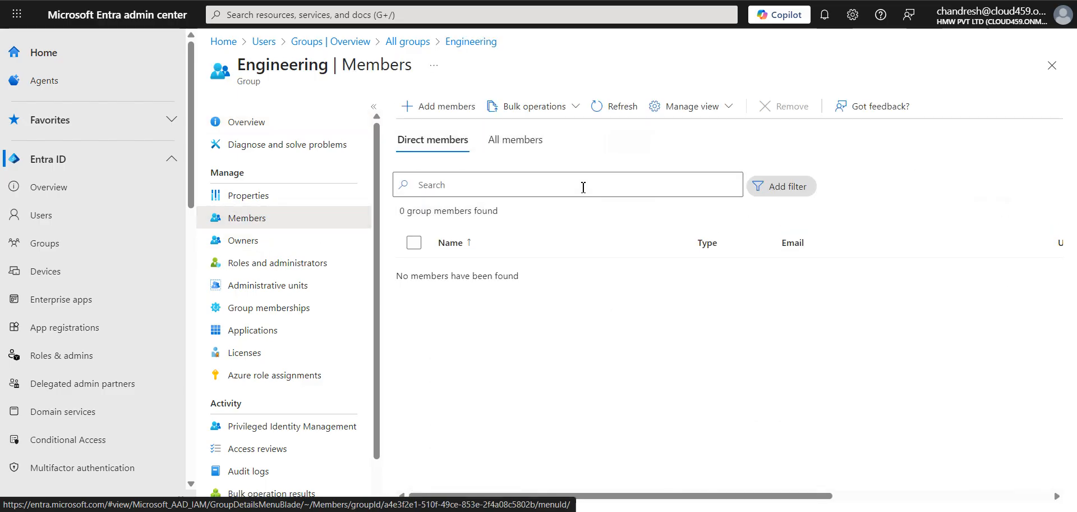
left_click(427, 112)
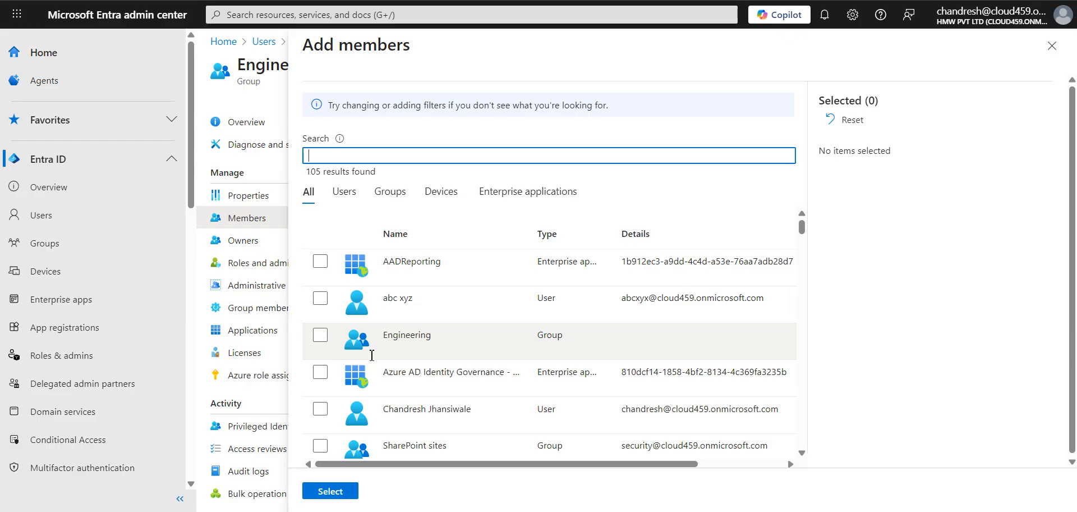
Step: Switch to the Microsoft 365 admin center and save a new username for the user abc xyz
left_click(107, 0)
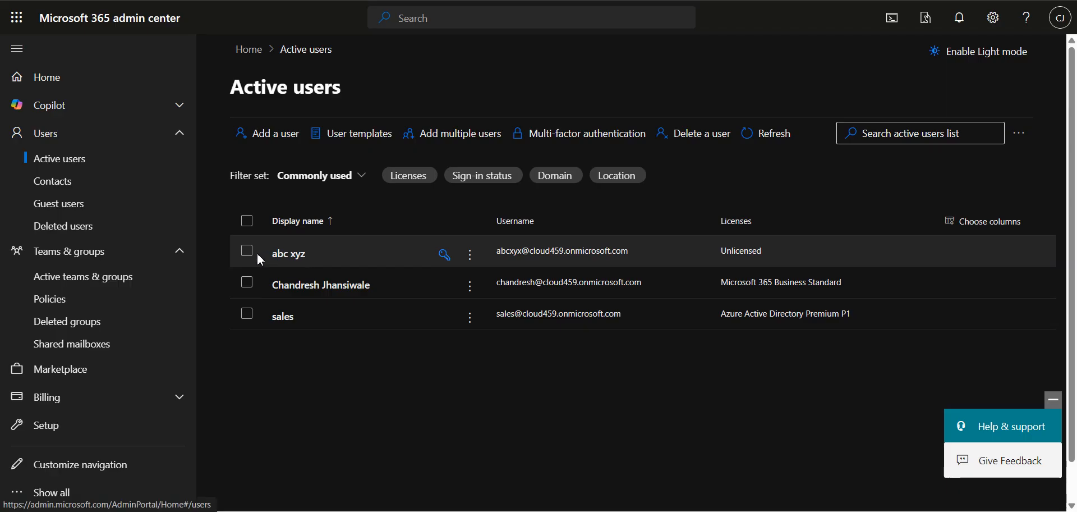
left_click(272, 252)
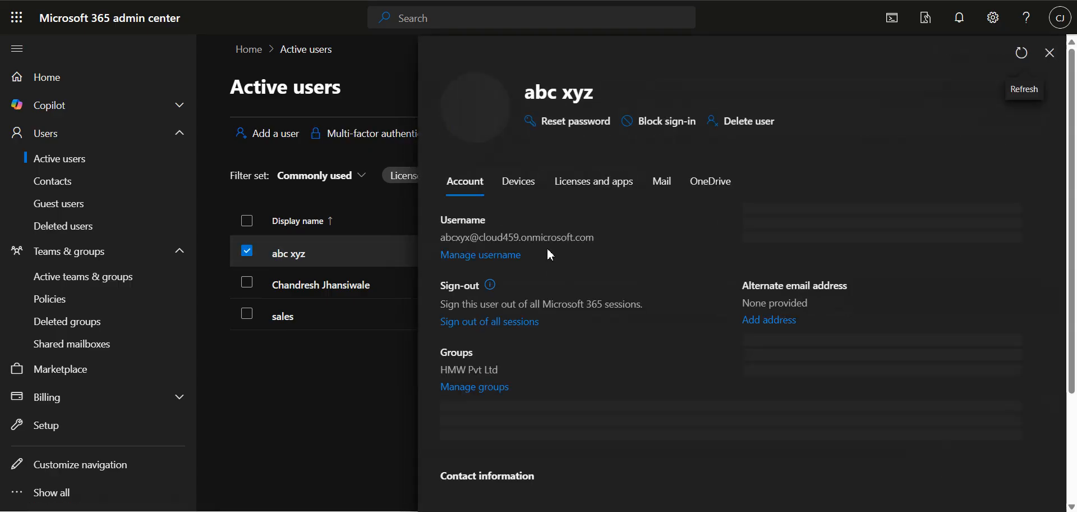
left_click(505, 257)
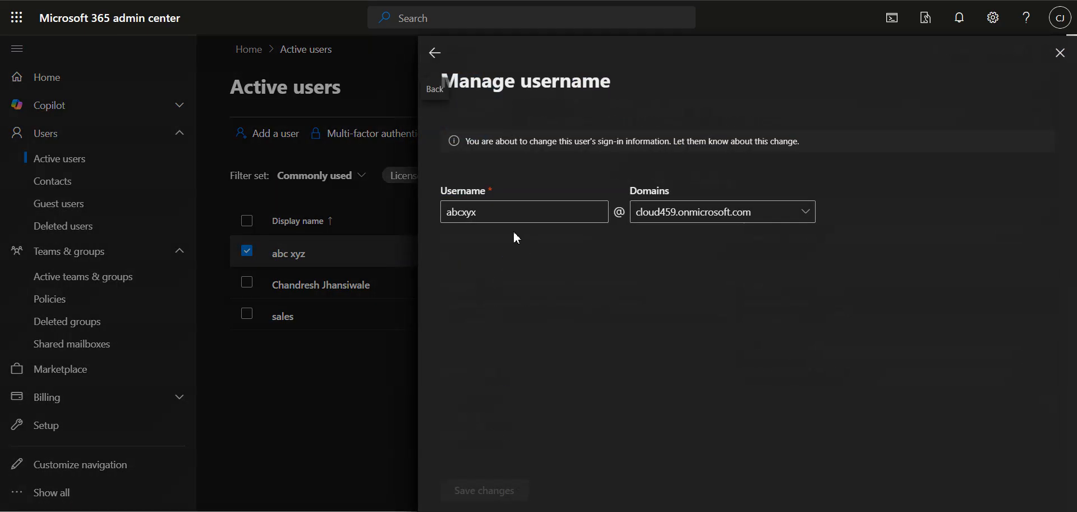
double_click(483, 212)
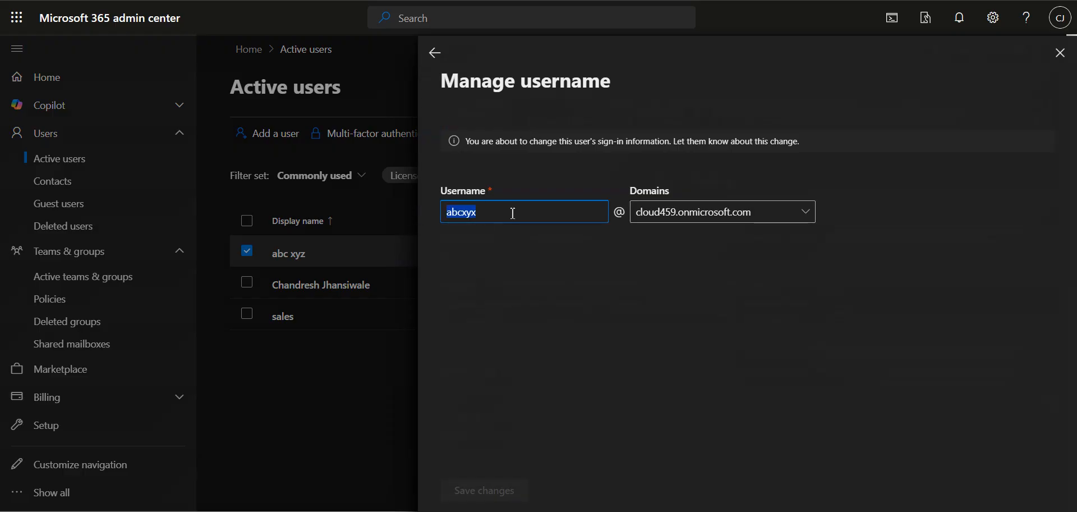
type("sohan")
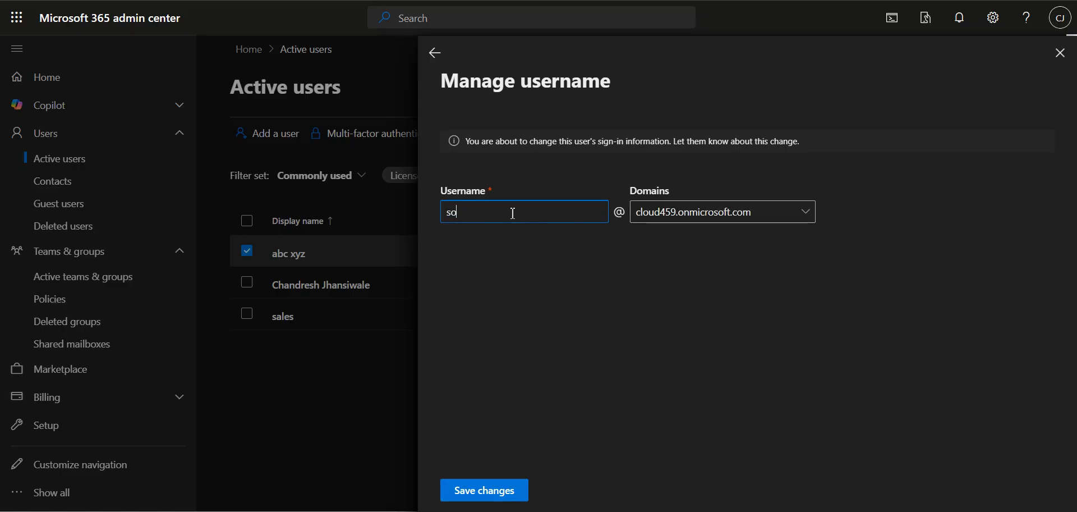
left_click(480, 489)
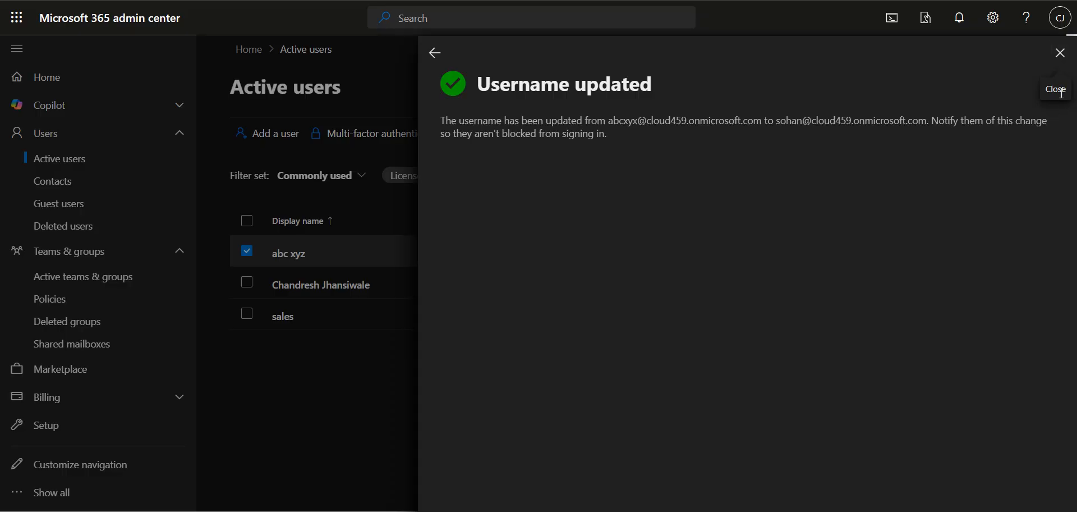
left_click(1061, 52)
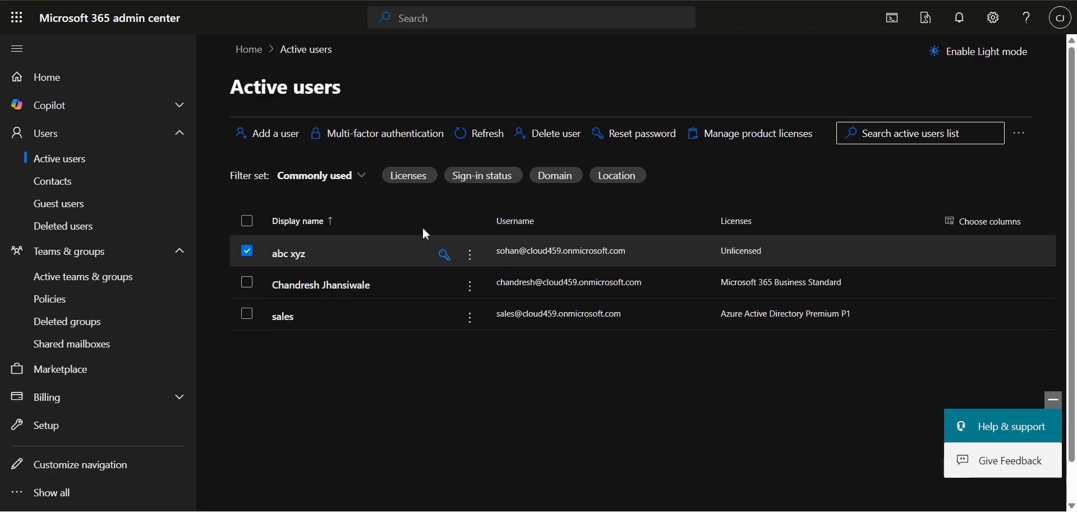
Step: Examine the account details of the user abc xyz, including contact information and multifactor authentication
left_click(288, 254)
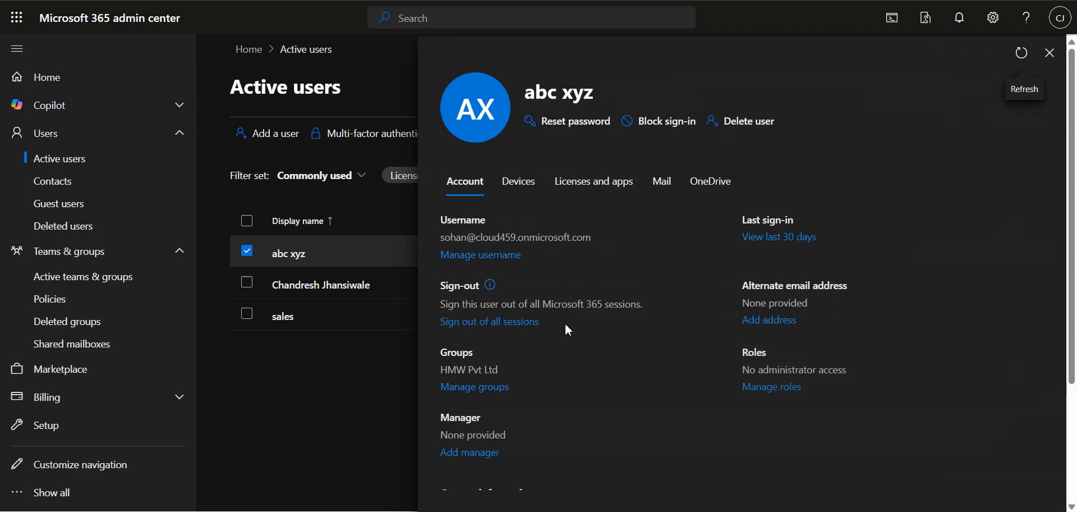
scroll(566, 324, "down", 3)
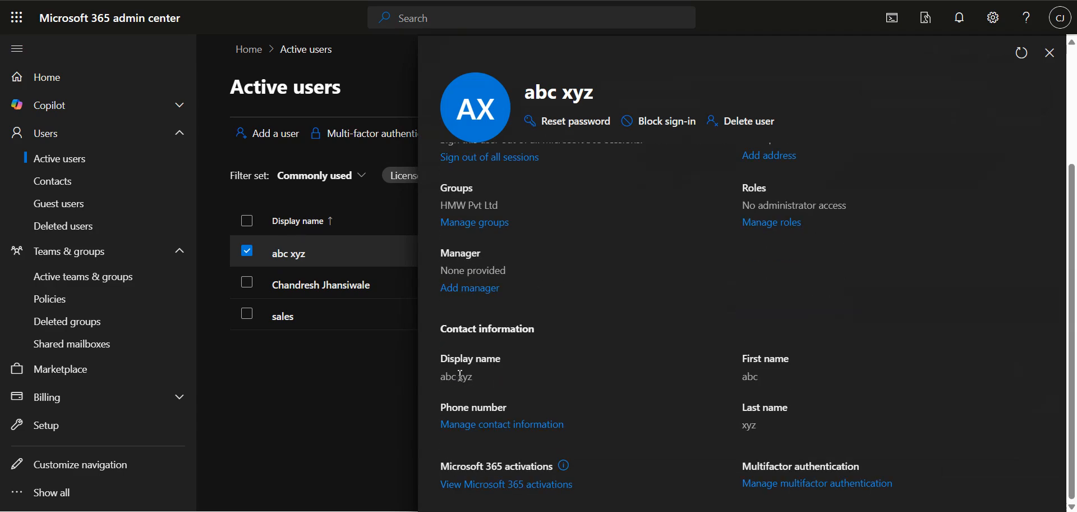
scroll(582, 348, "up", 3)
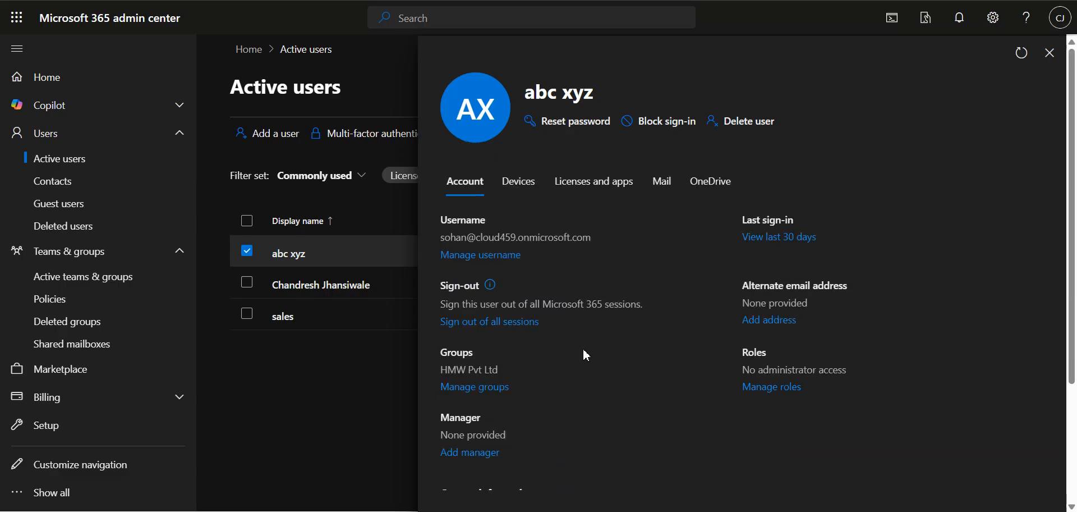
left_click(532, 187)
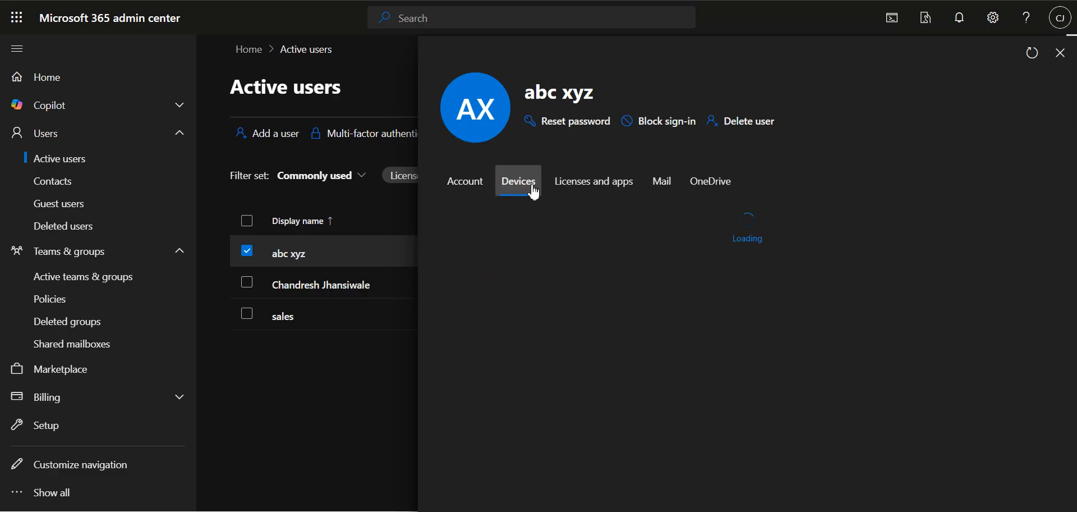
left_click(470, 191)
scroll(584, 359, "down", 4)
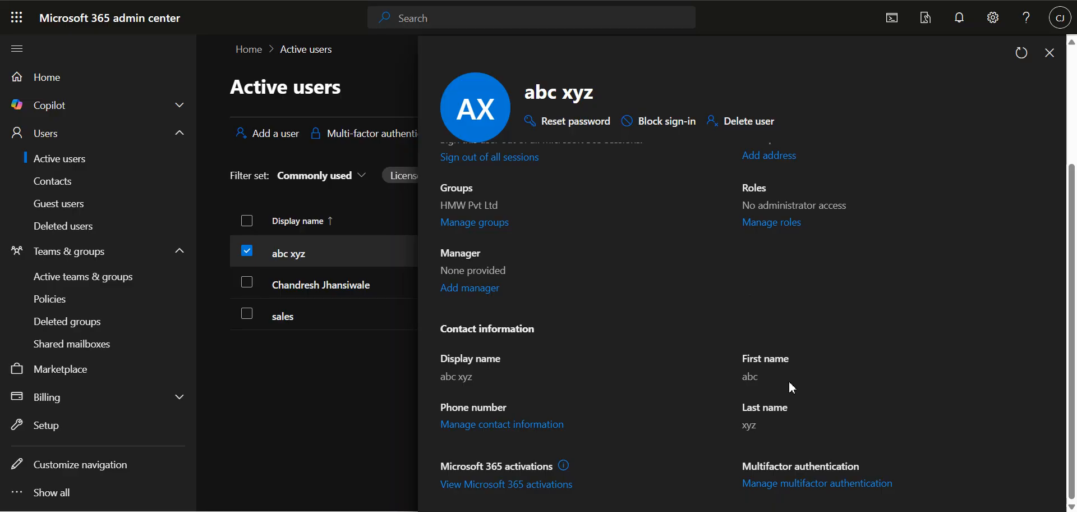
left_click_drag(877, 470, 744, 470)
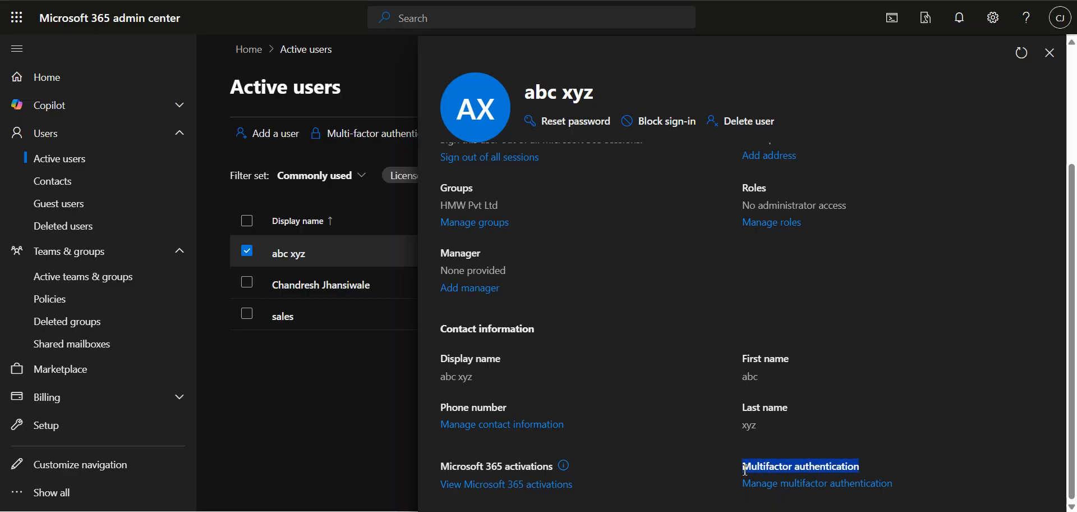
left_click(678, 447)
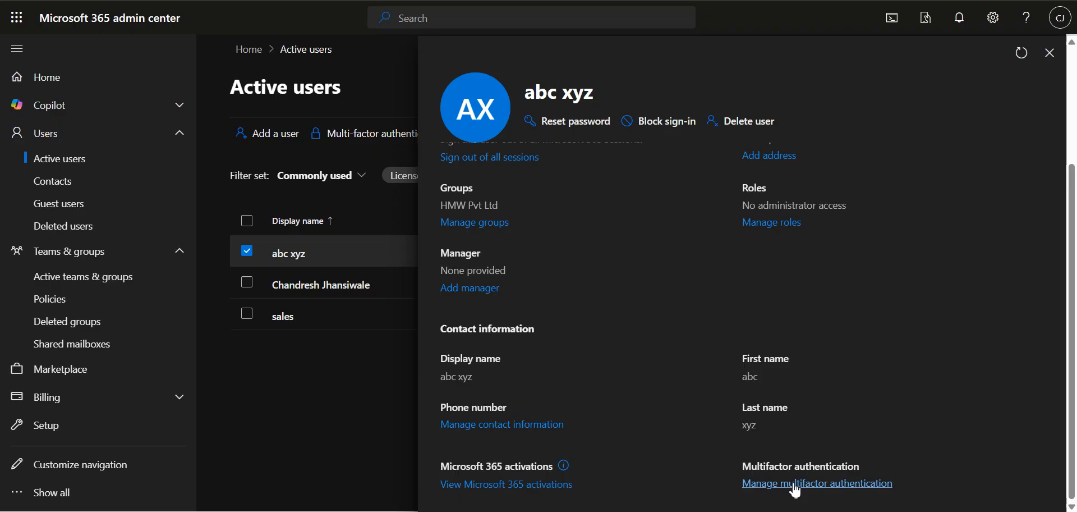
scroll(566, 396, "up", 3)
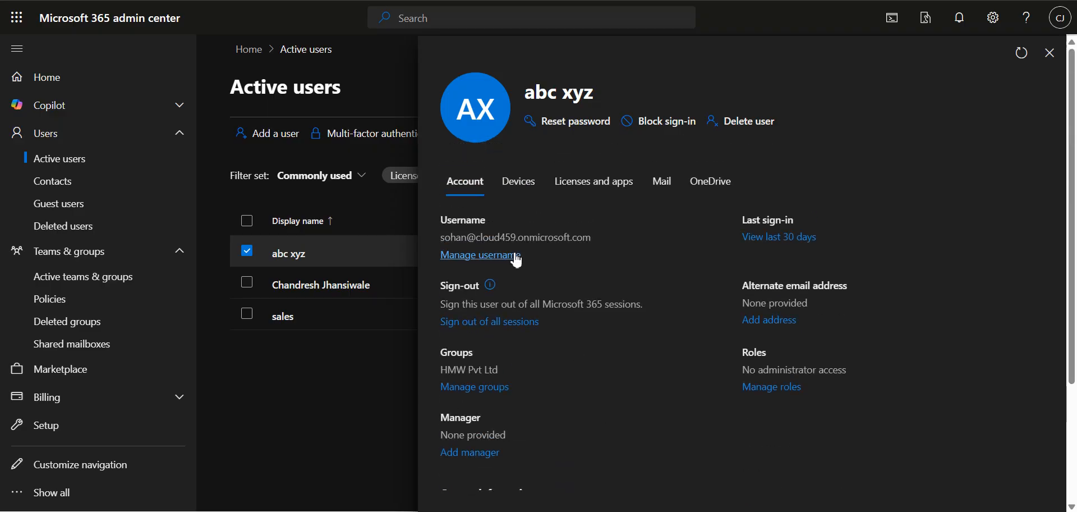
Step: Review the group memberships of the user abc xyz and close the group management view
left_click(475, 386)
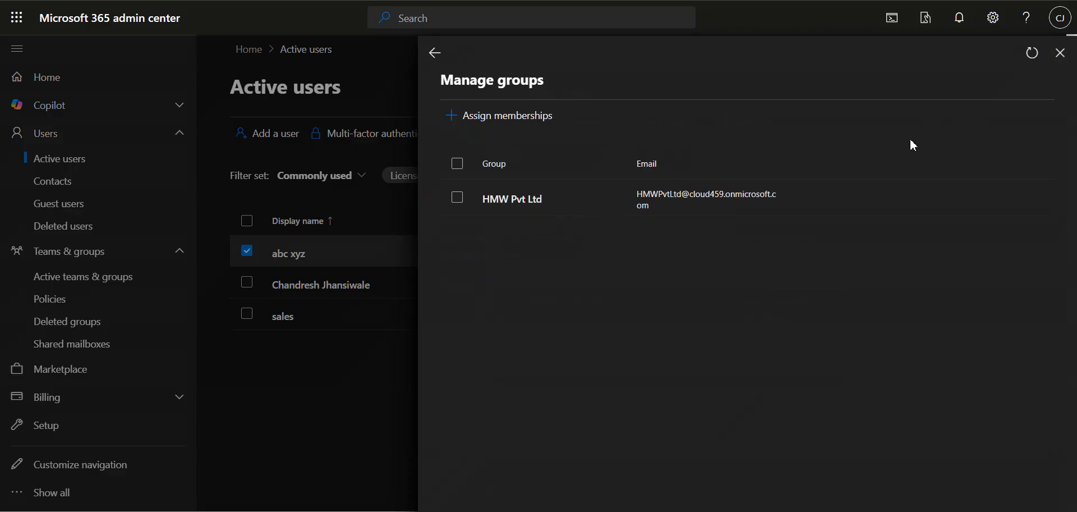
left_click(775, 210)
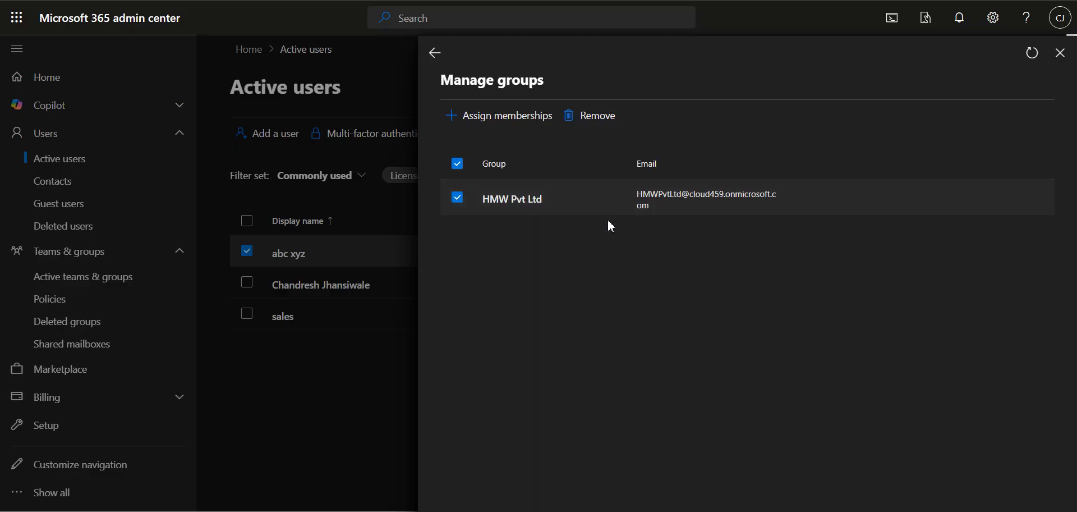
left_click(465, 167)
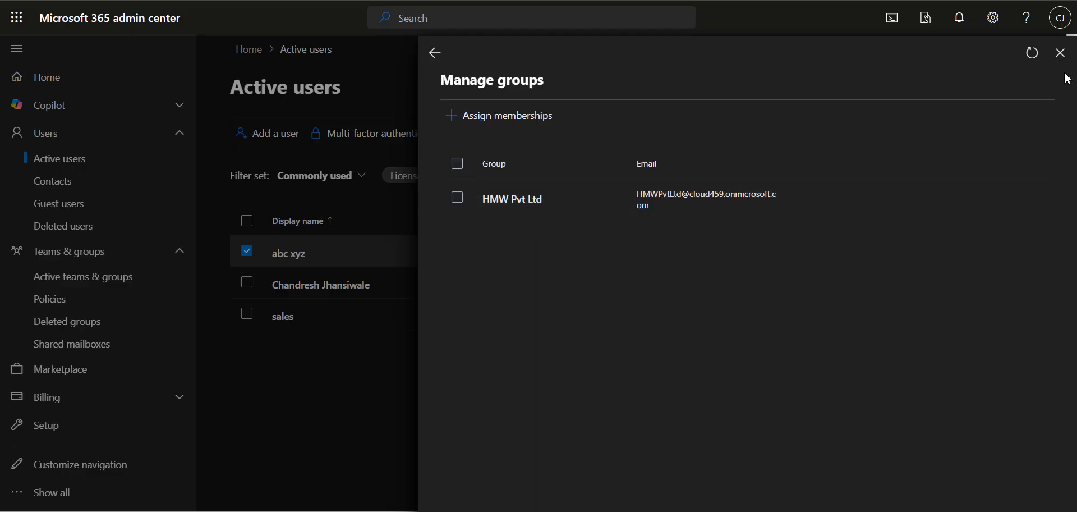
left_click(1061, 54)
left_click(1064, 24)
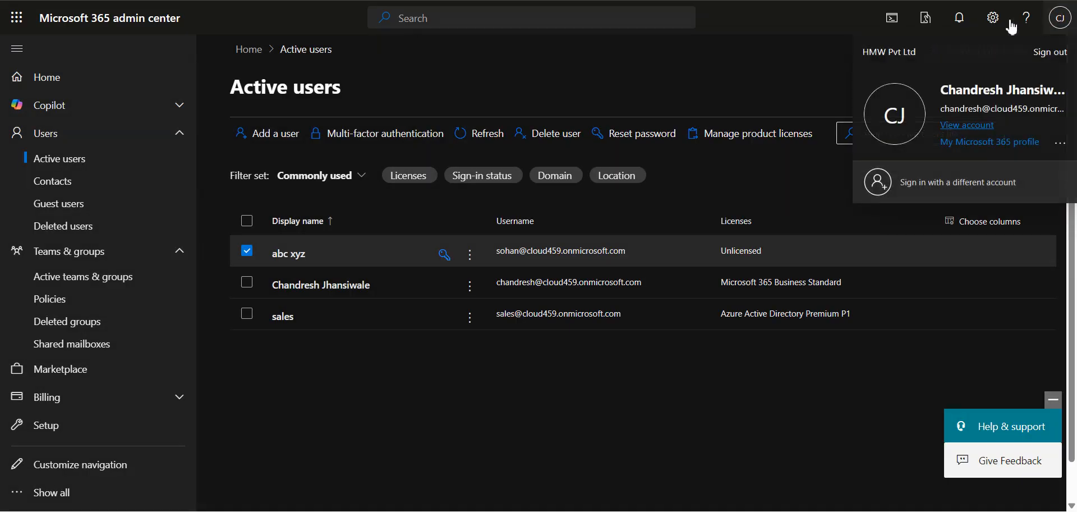
left_click(759, 60)
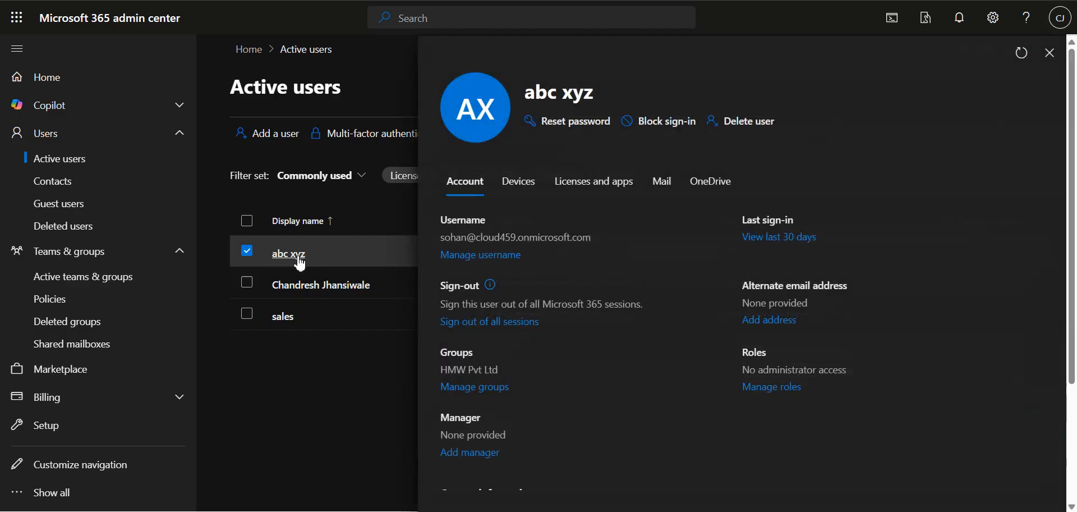
Step: Check the username in the account details of abc xyz, close them and return to the Entra admin center
left_click_drag(621, 246, 440, 245)
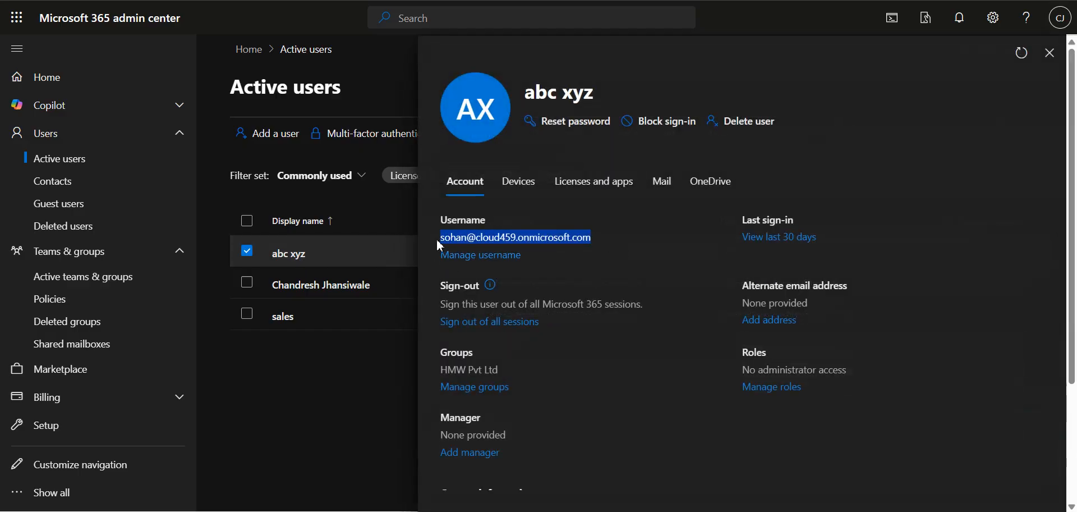
left_click(438, 242)
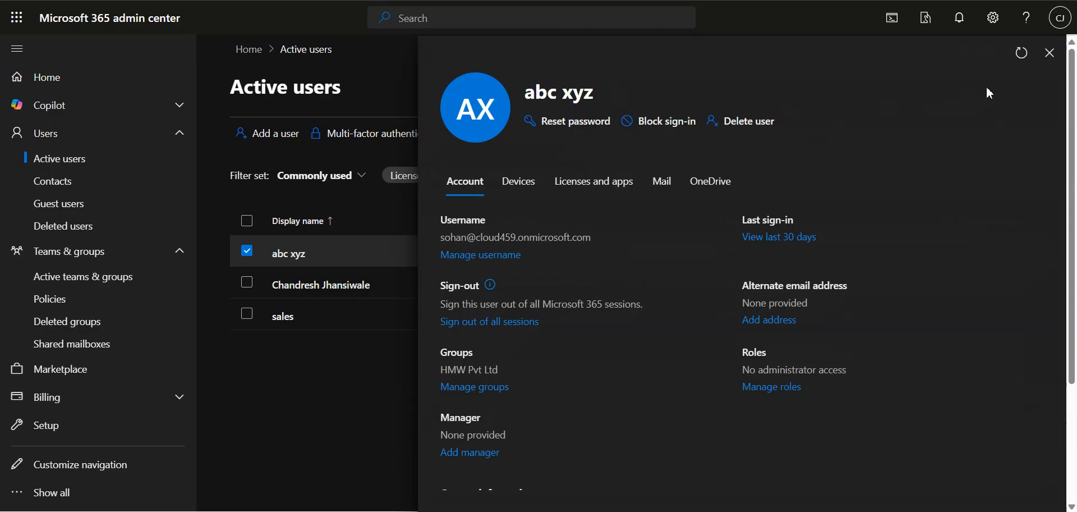
left_click(1050, 52)
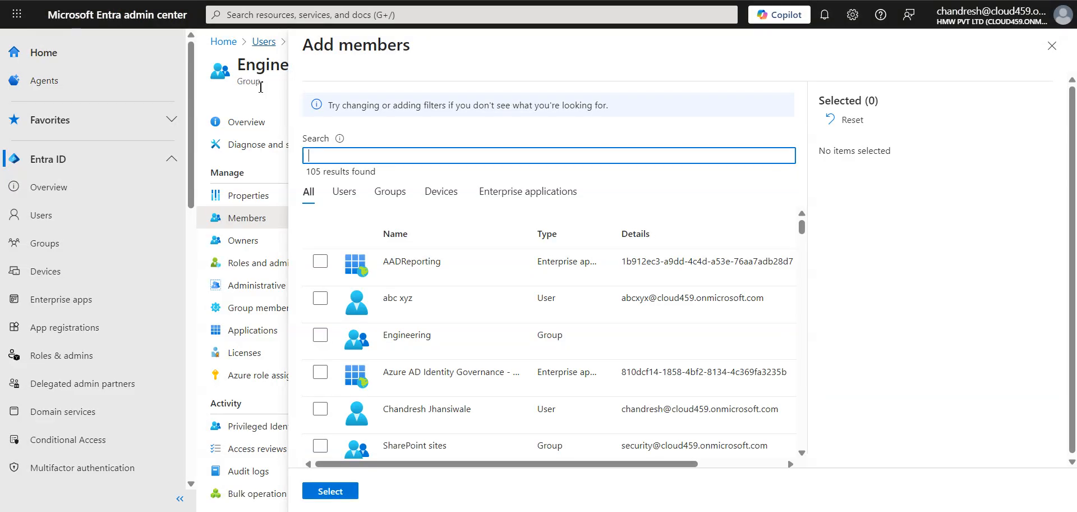
left_click(321, 299)
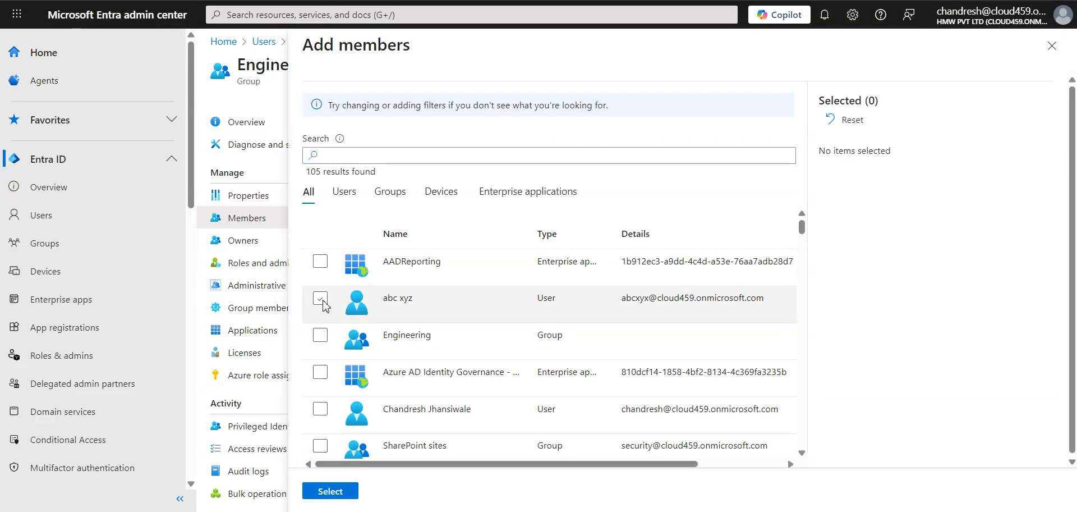
left_click(321, 299)
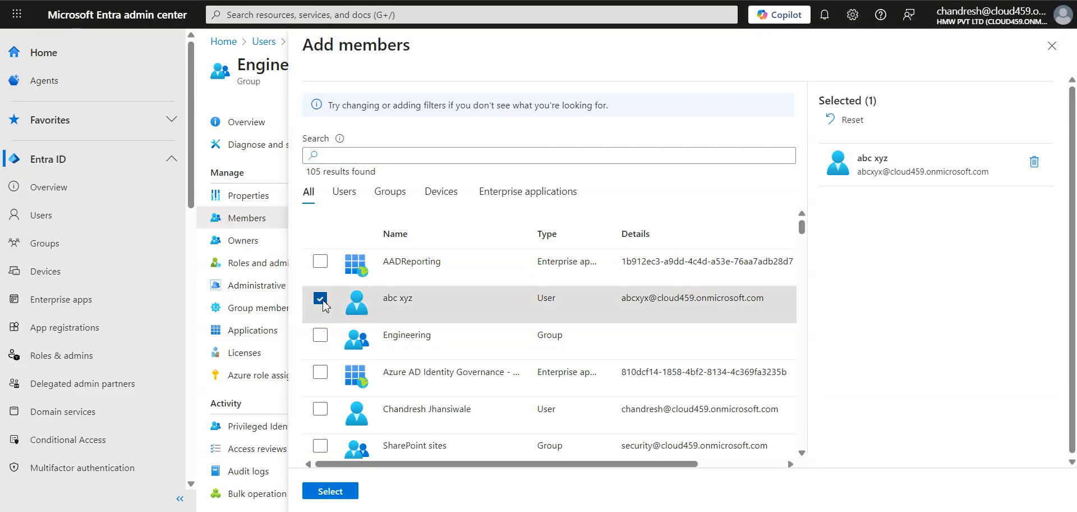
left_click(1054, 50)
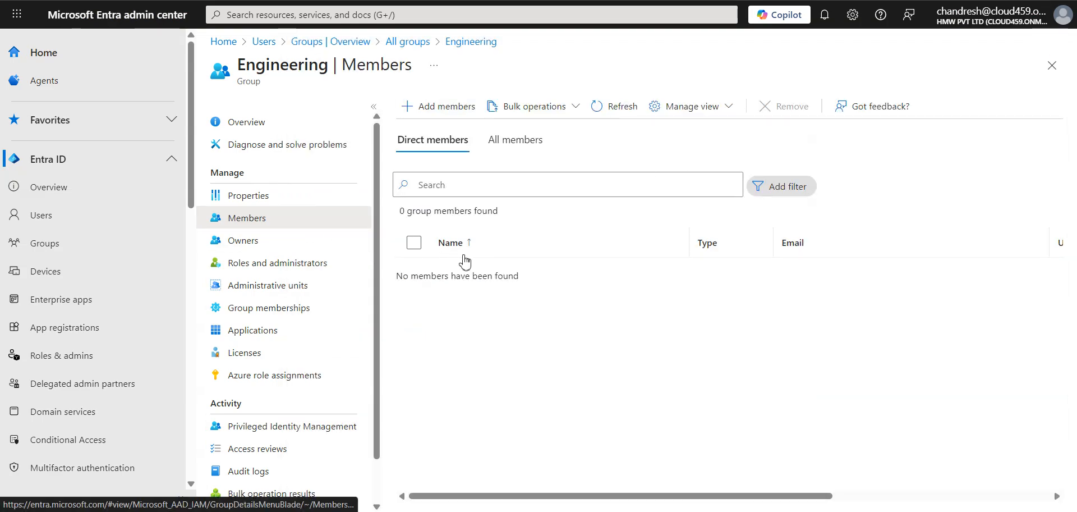
Step: Add the user abc xyz to the Engineering group as a direct member
left_click(462, 46)
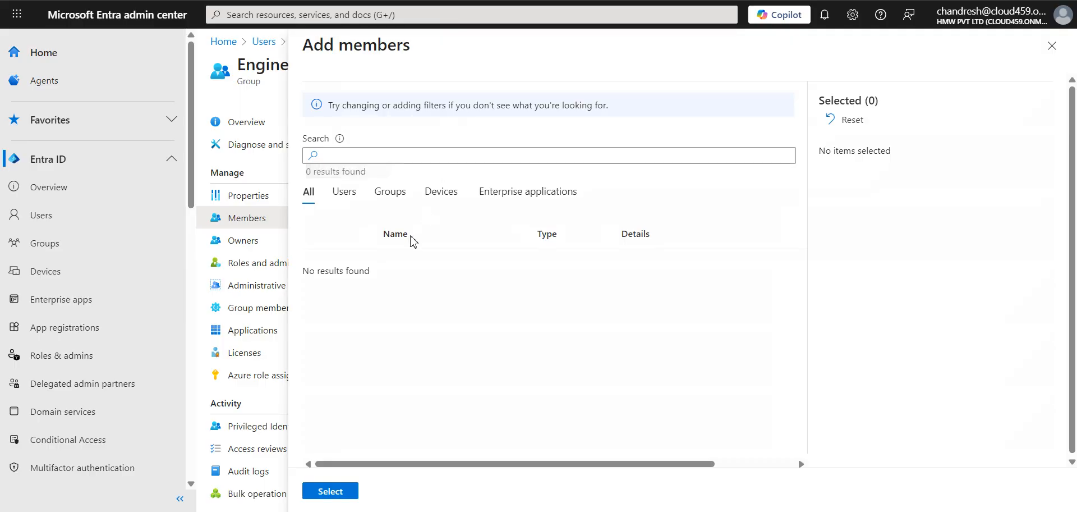
left_click(321, 299)
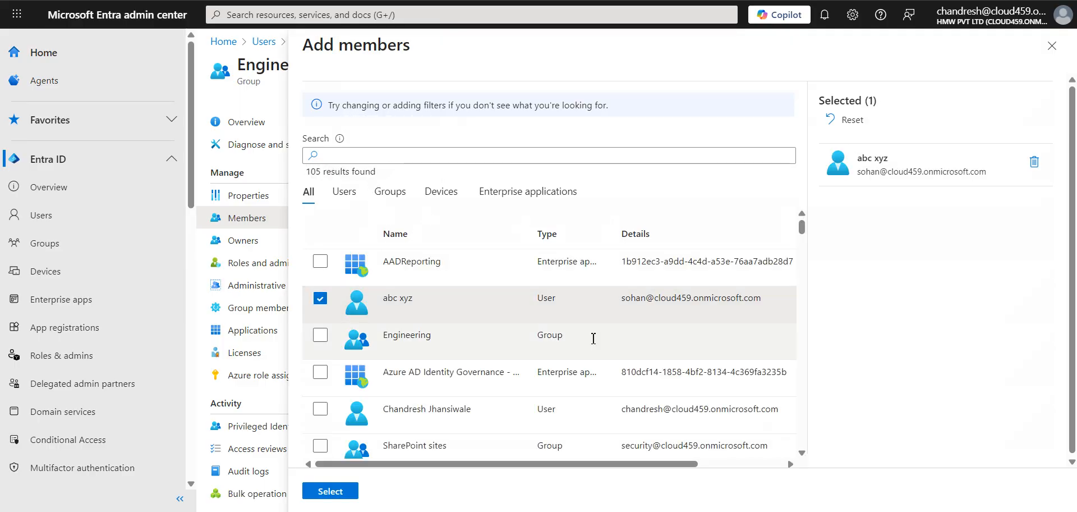
left_click(333, 494)
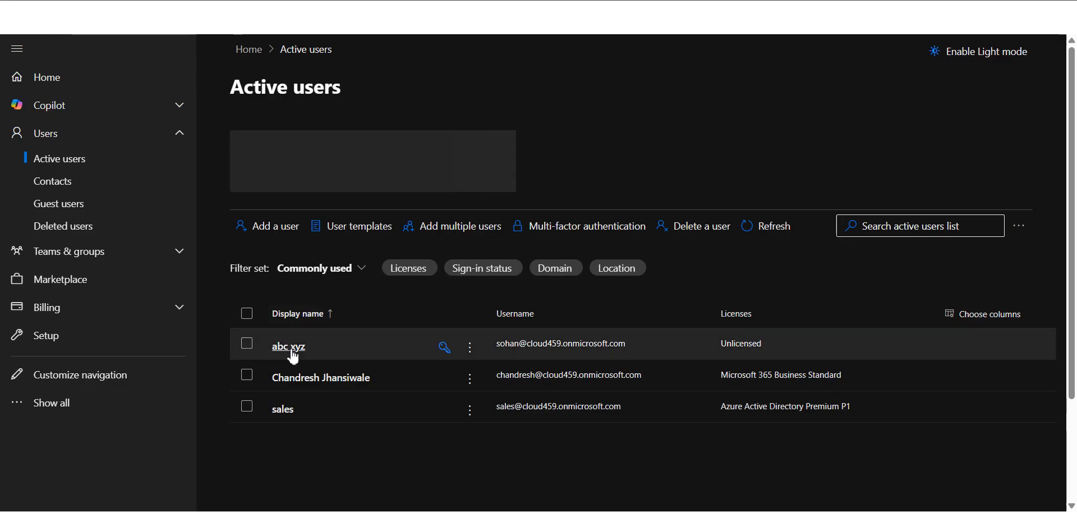
Step: Switch to the Microsoft 365 admin center, review the group memberships of the user abc xyz and close the group management view
left_click(289, 347)
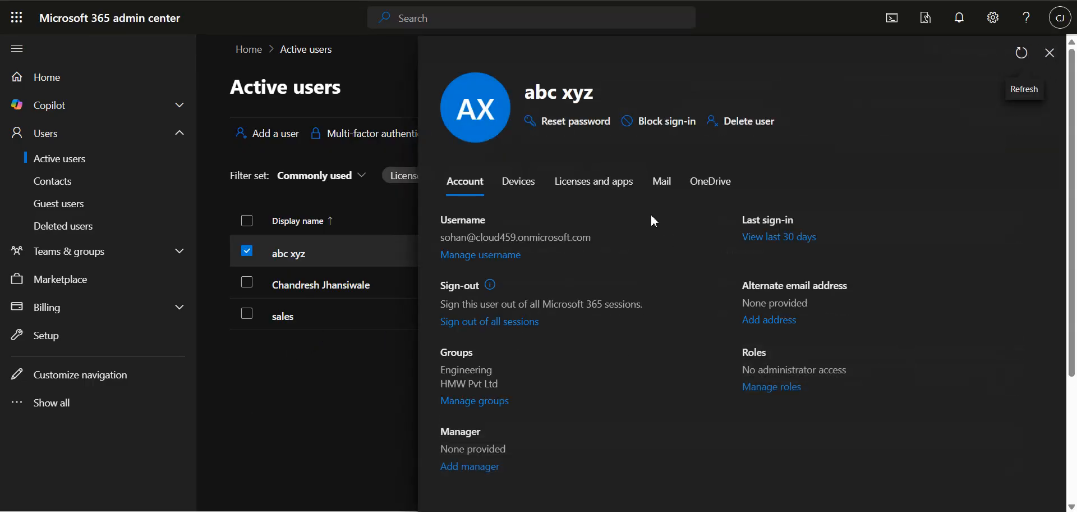
scroll(533, 396, "down", 3)
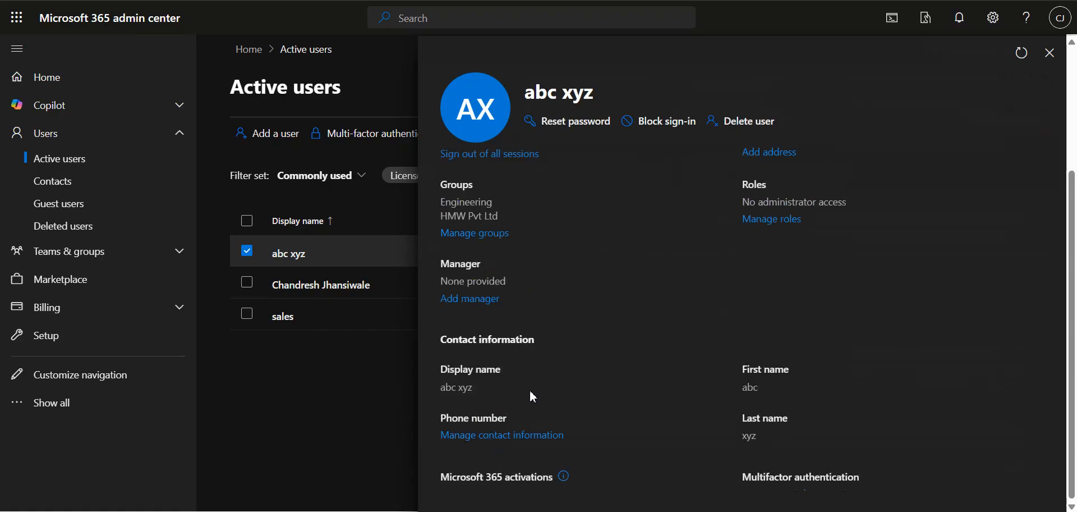
left_click(486, 224)
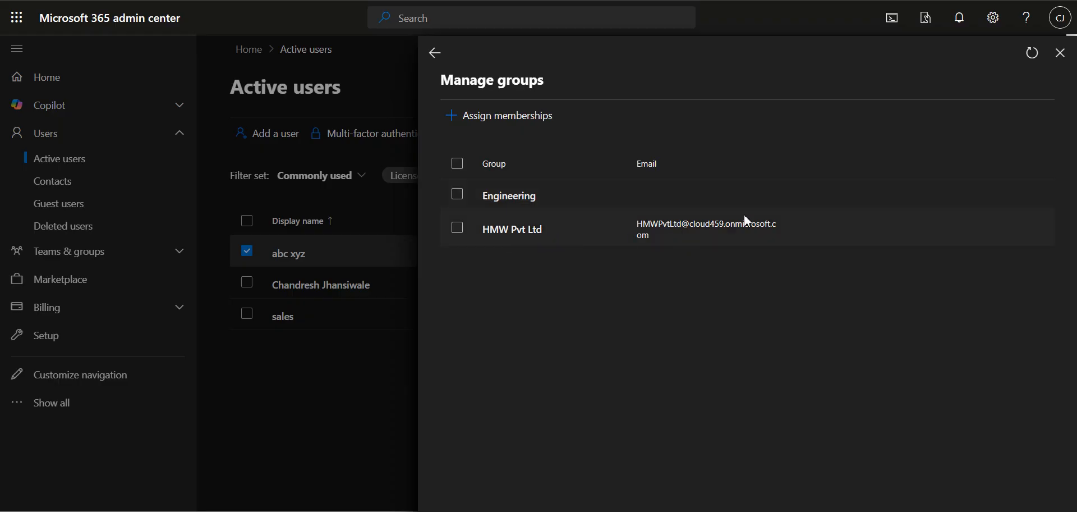
left_click(1061, 52)
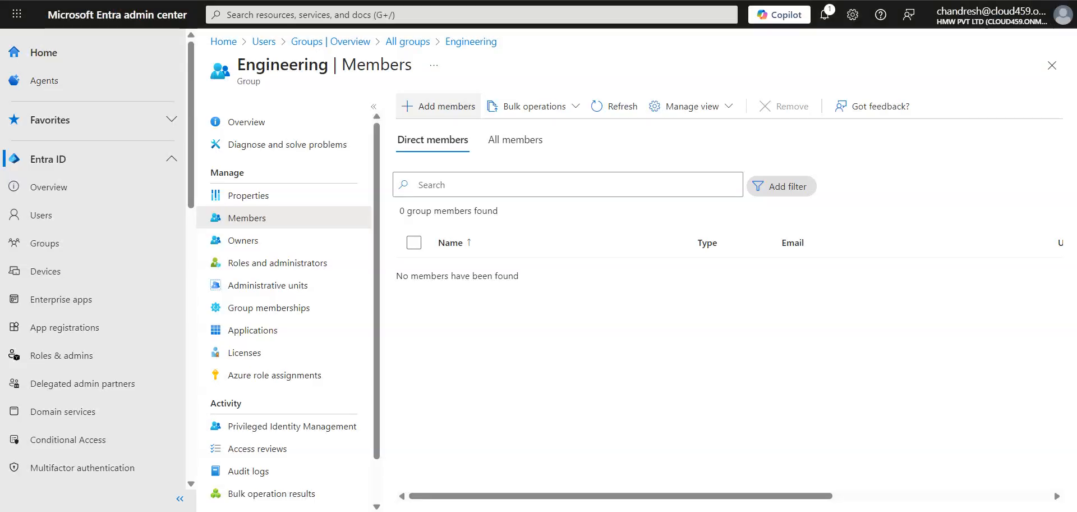
Step: Return to the Entra admin center, open the Engineering group from the security groups and view its direct members
left_click(396, 48)
left_click(320, 43)
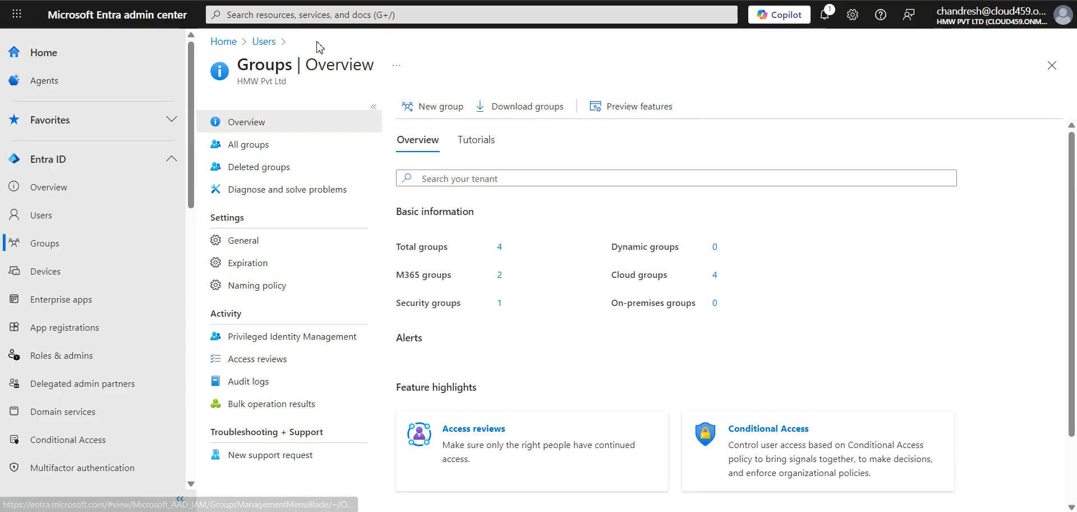
left_click(500, 304)
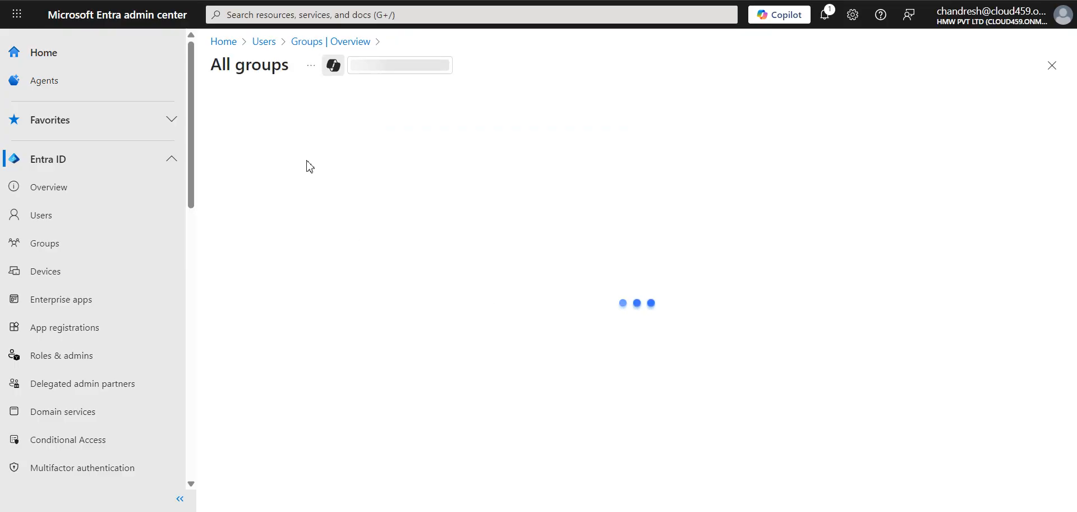
left_click(290, 261)
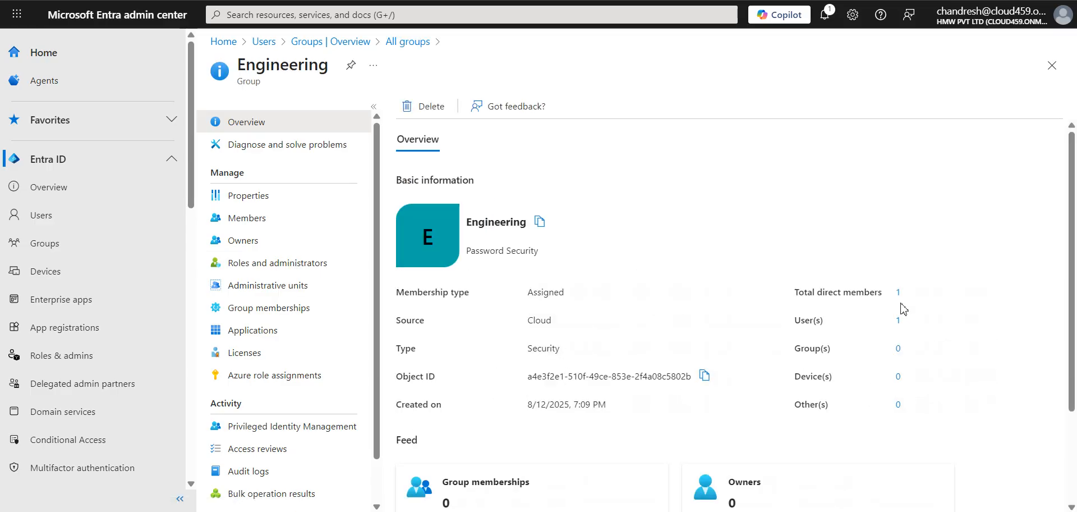
left_click(900, 295)
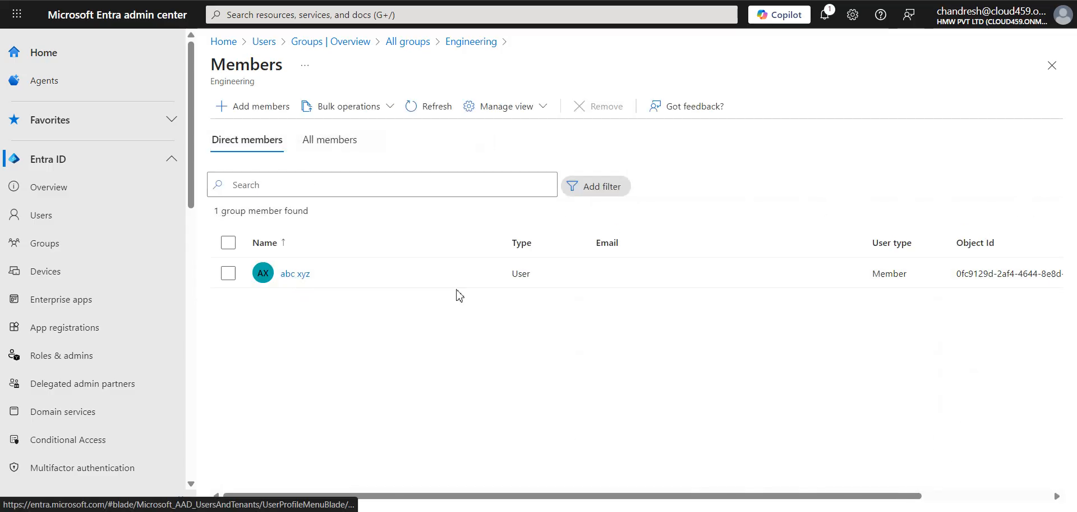
Step: Open the member abc xyz and examine the basic info and account status in the user overview
left_click(293, 275)
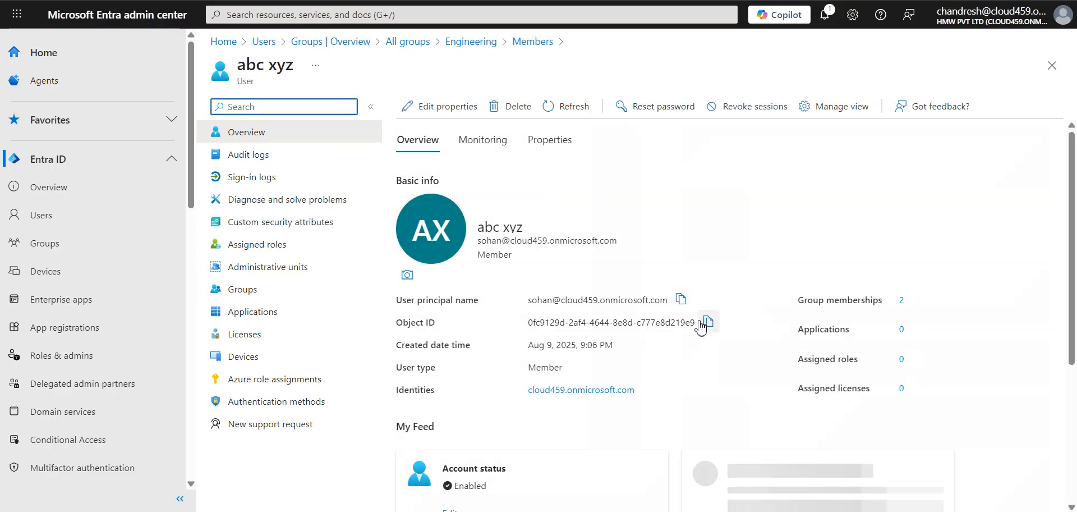
scroll(708, 337, "down", 4)
scroll(708, 336, "up", 4)
scroll(701, 336, "down", 4)
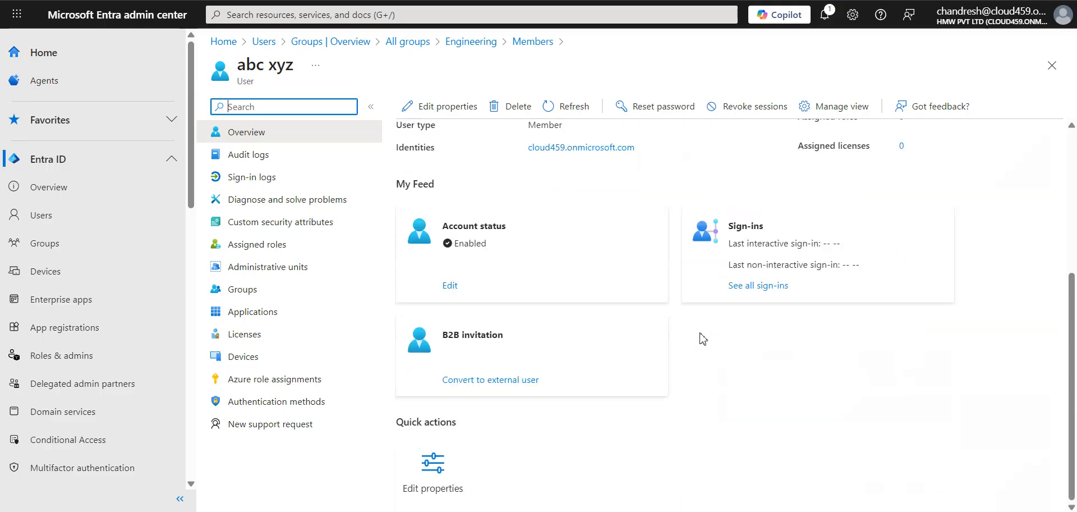
scroll(850, 329, "up", 4)
Step: Remove the user abc xyz from the HMW Pvt Ltd group through the user's group memberships and dismiss the notification
left_click(901, 302)
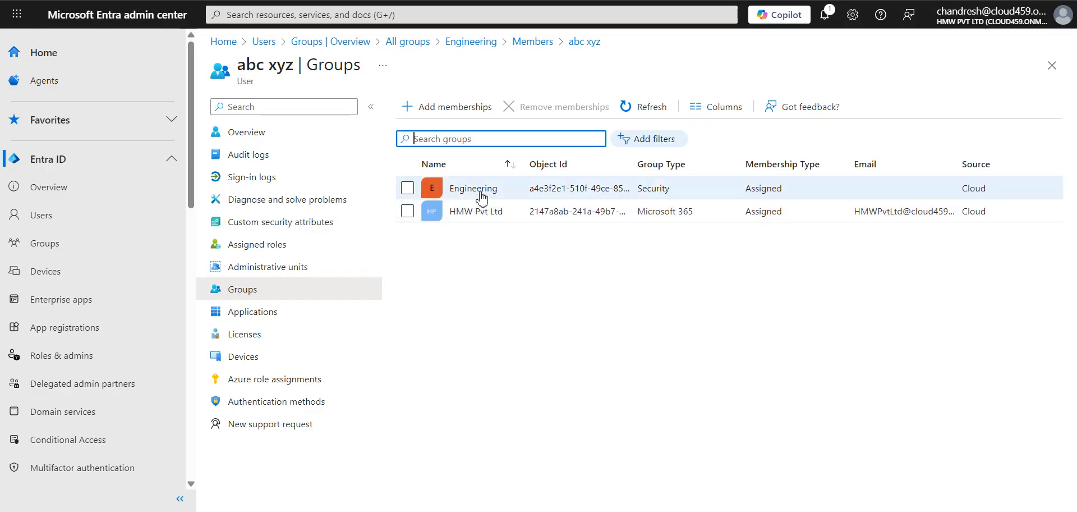
left_click(405, 216)
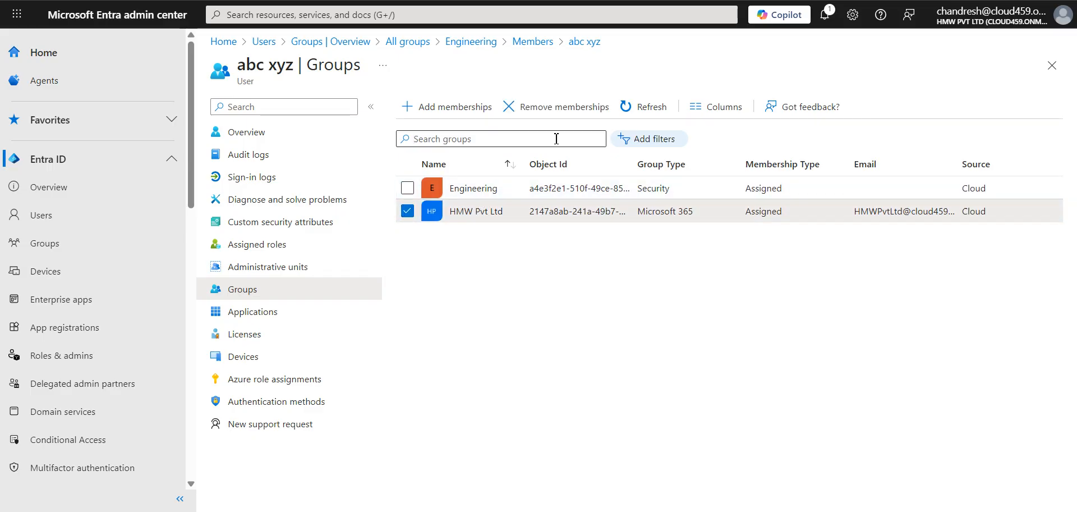
left_click(561, 122)
left_click(424, 160)
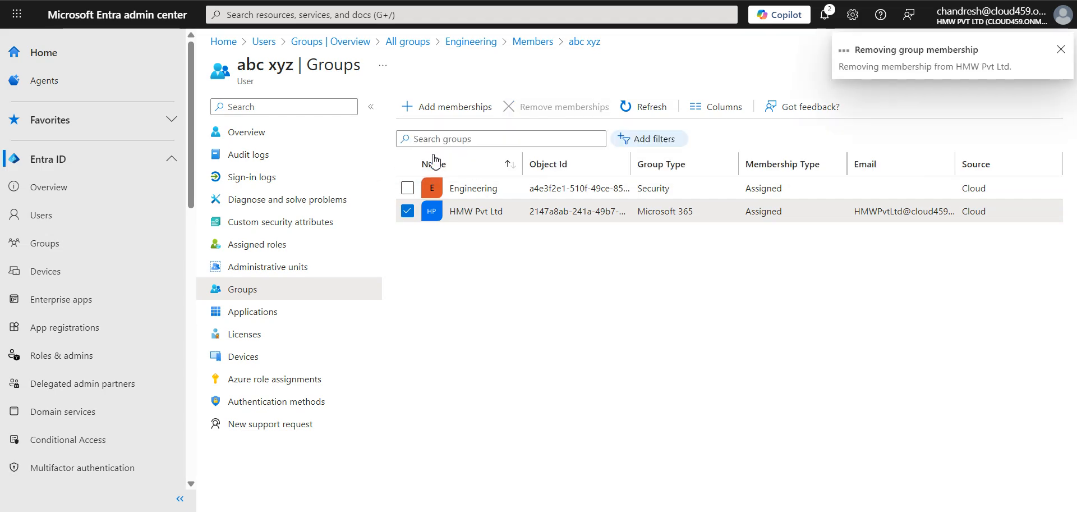
left_click(1060, 49)
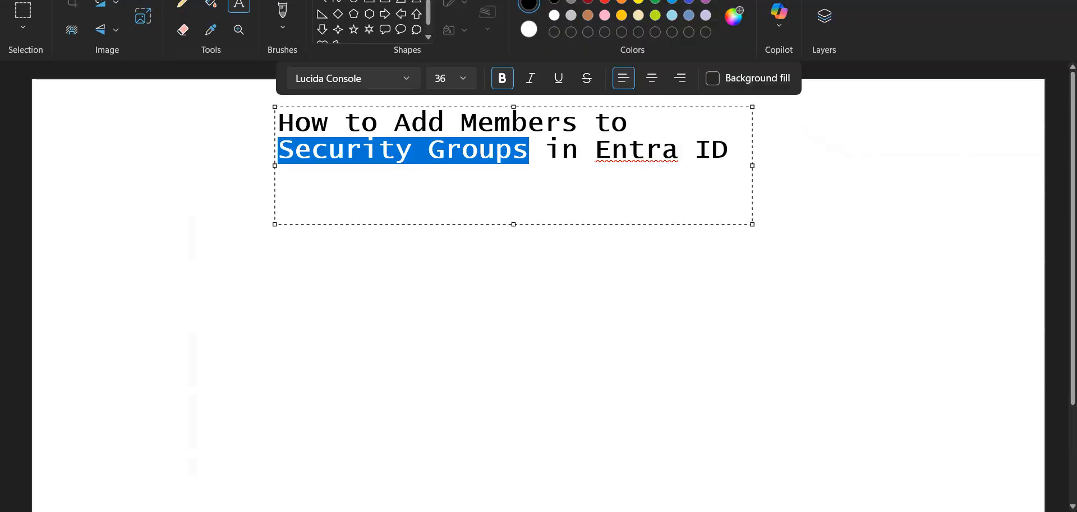
Step: Switch to Paint and change the heading to "How to Add/Remove Members to Security Groups in Entra ID"
left_click(446, 126)
type("/Remove")
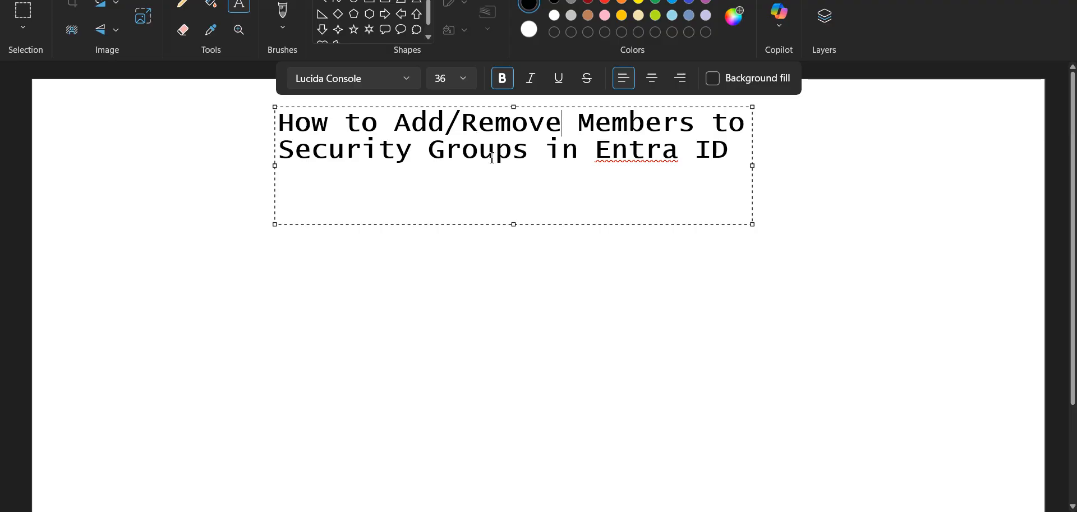
double_click(651, 166)
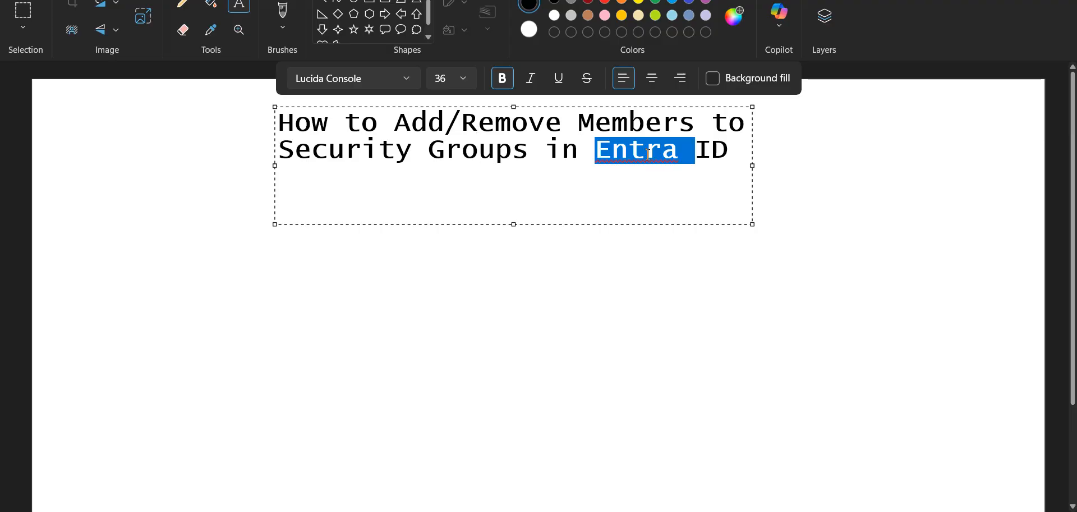